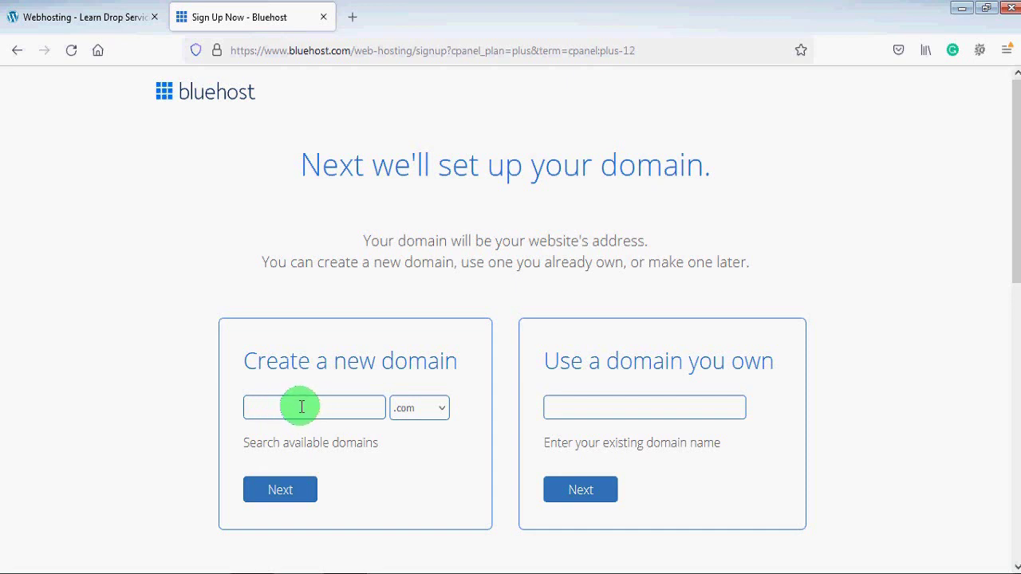
Step: Request the new domain zeeshanservices with the .com extension and continue to account creation
click(302, 406)
text(zeeshanservices)
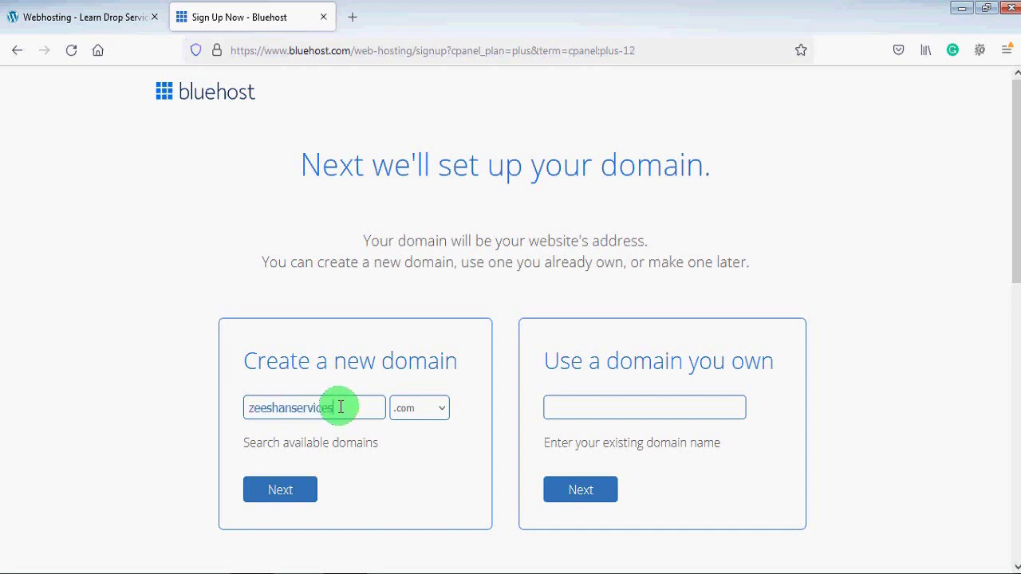
click(444, 411)
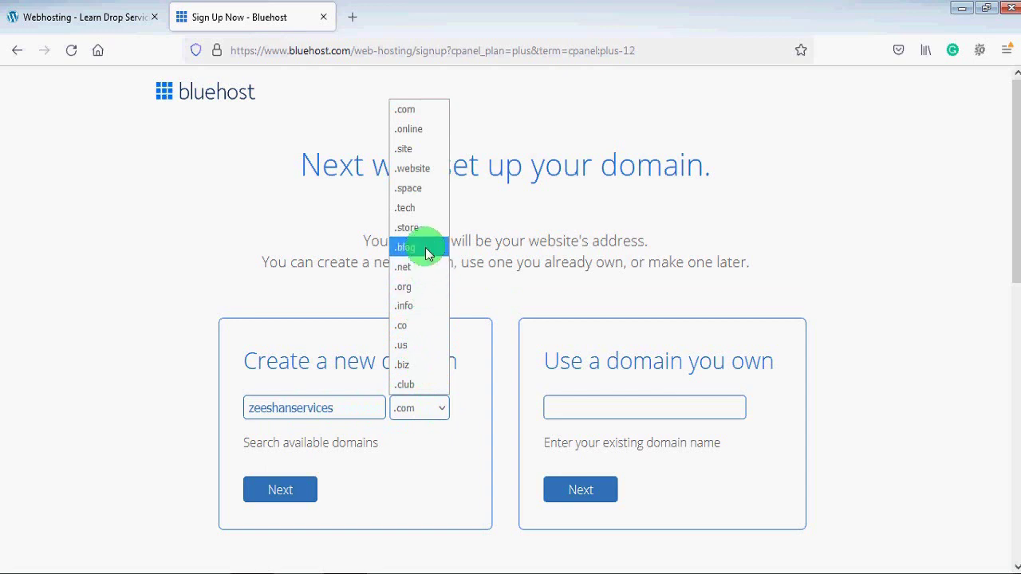
click(430, 117)
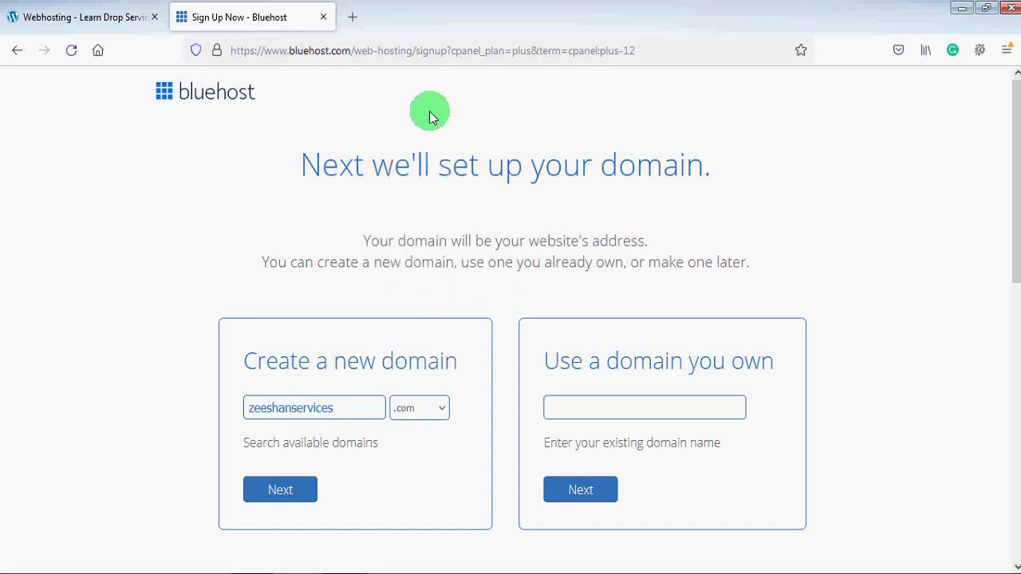
click(287, 497)
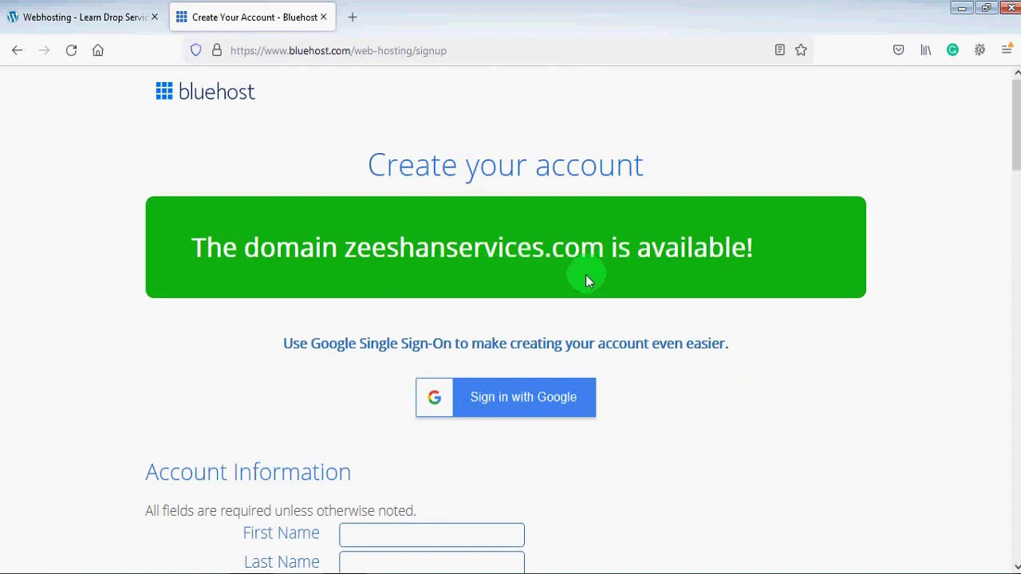
Step: Remove Domain Privacy + Protection, Codeguard Basic and SiteLock Security - Essential from the package extras, turning off domain privacy despite the warning
drag(1014, 147, 1009, 210)
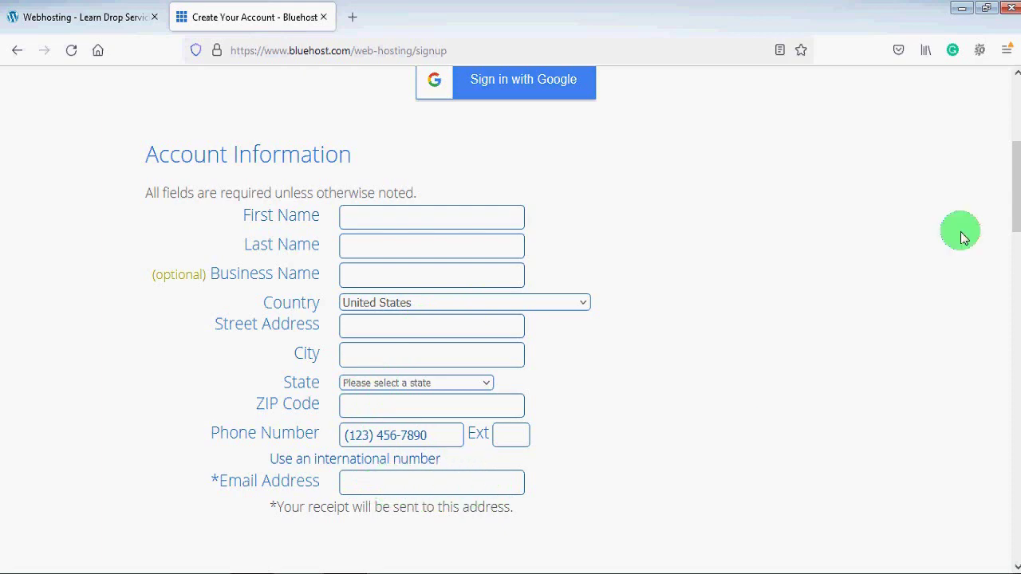
drag(1016, 199, 1016, 298)
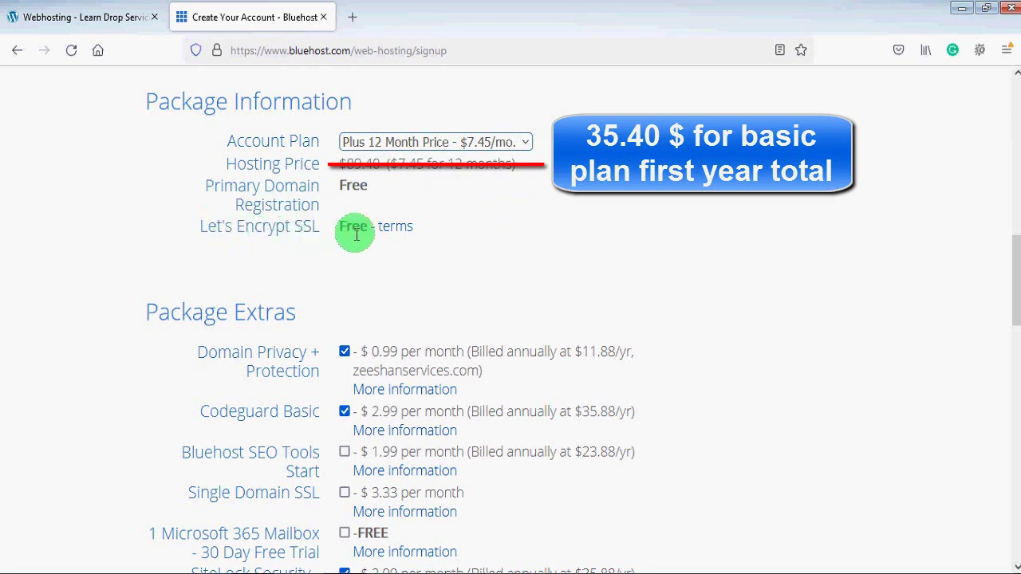
drag(1012, 263, 1013, 305)
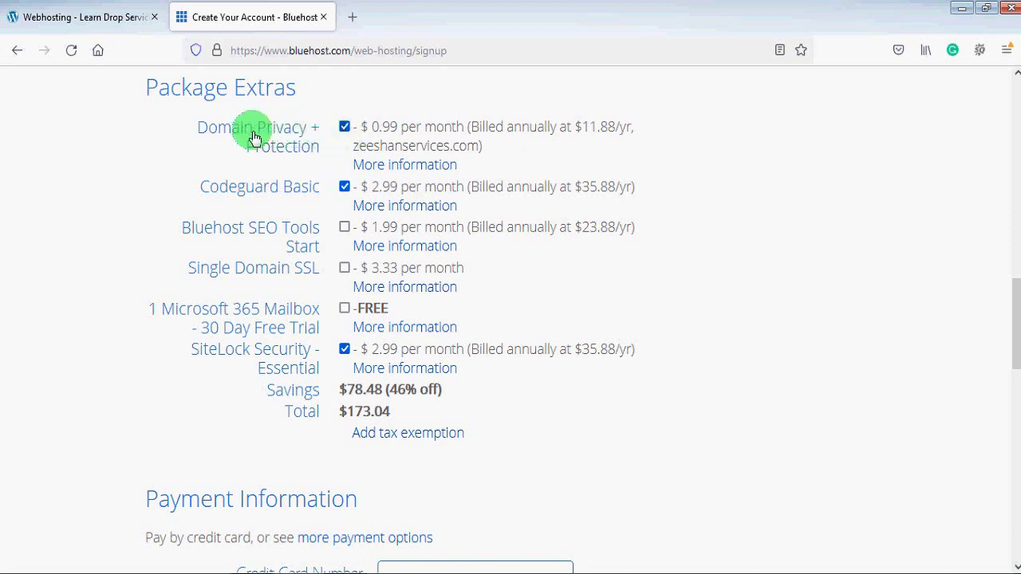
click(345, 128)
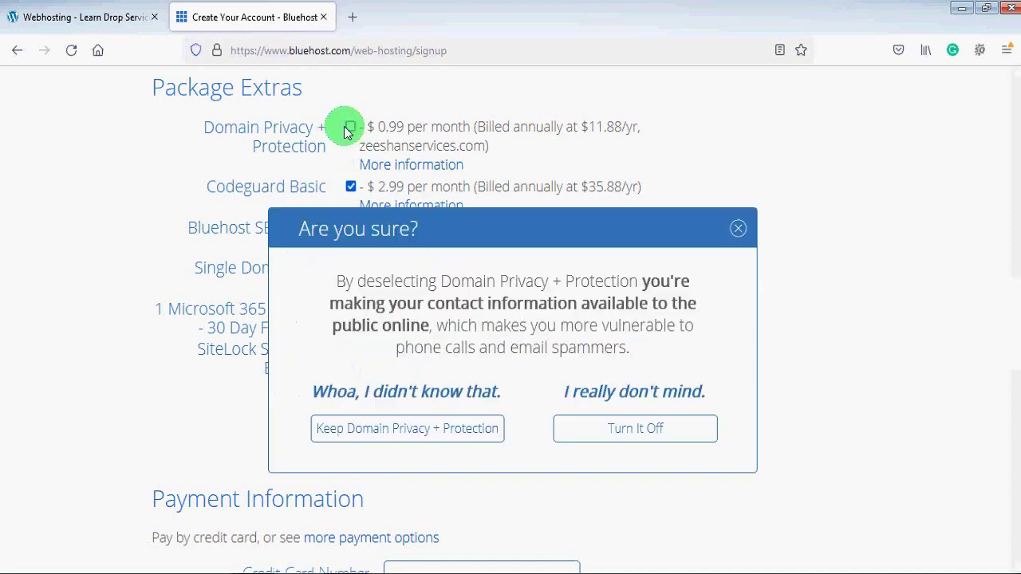
click(678, 433)
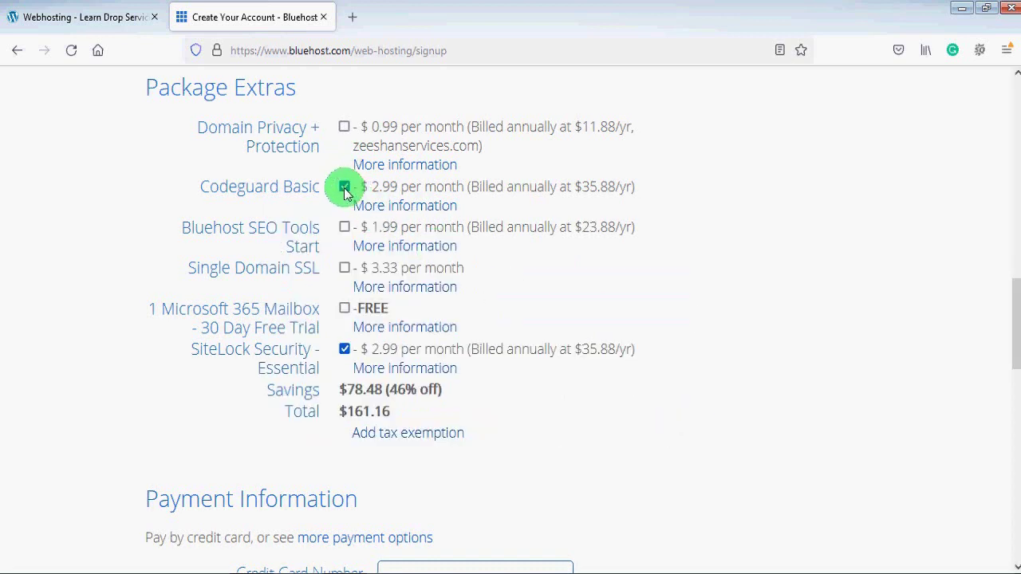
click(346, 351)
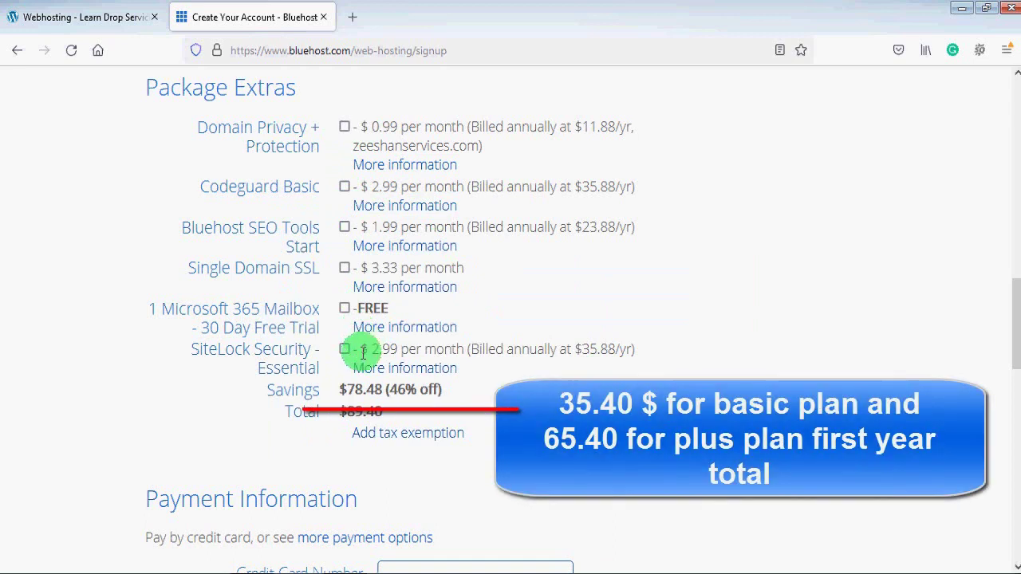
drag(391, 391, 413, 390)
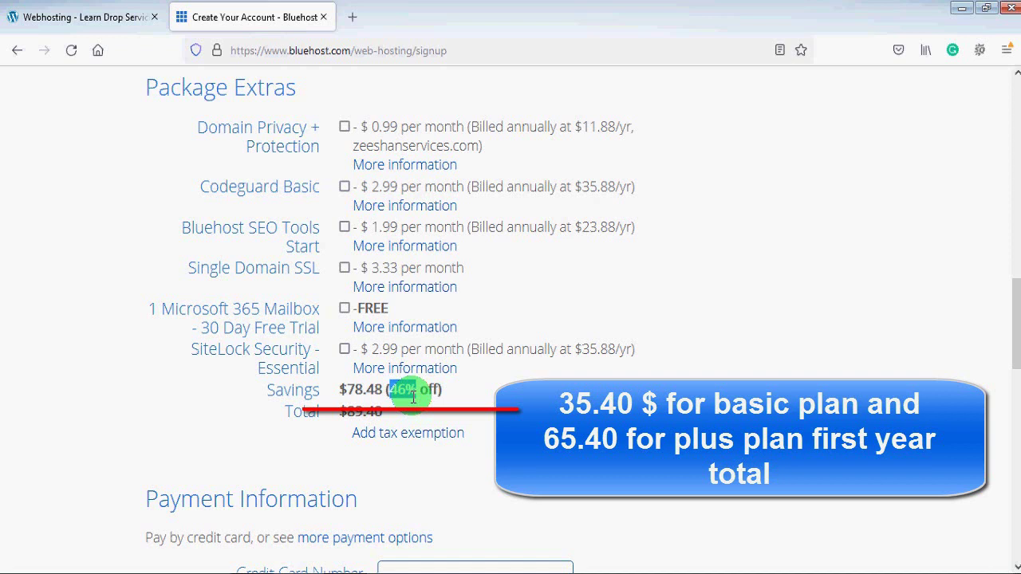
click(84, 17)
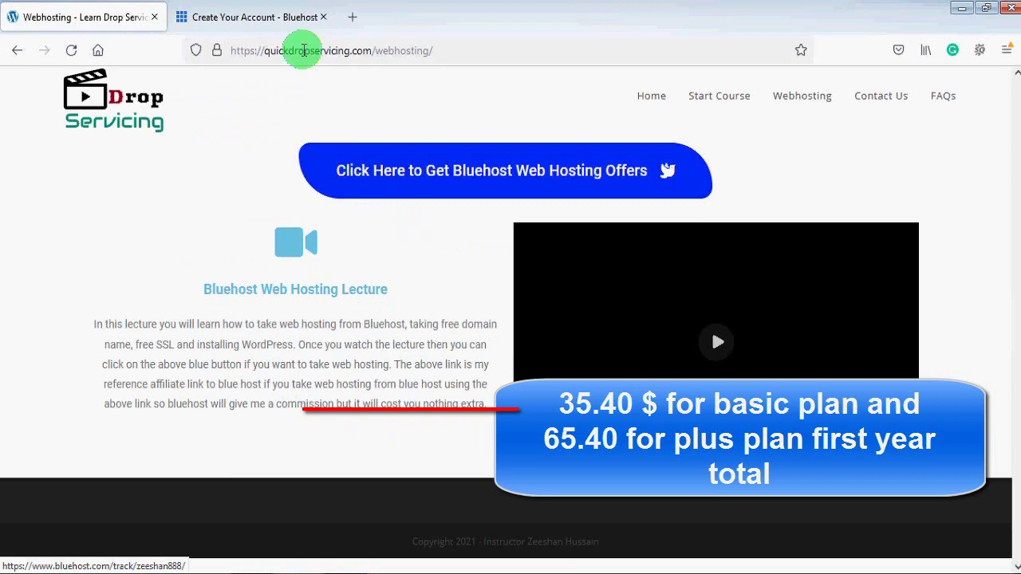
click(274, 18)
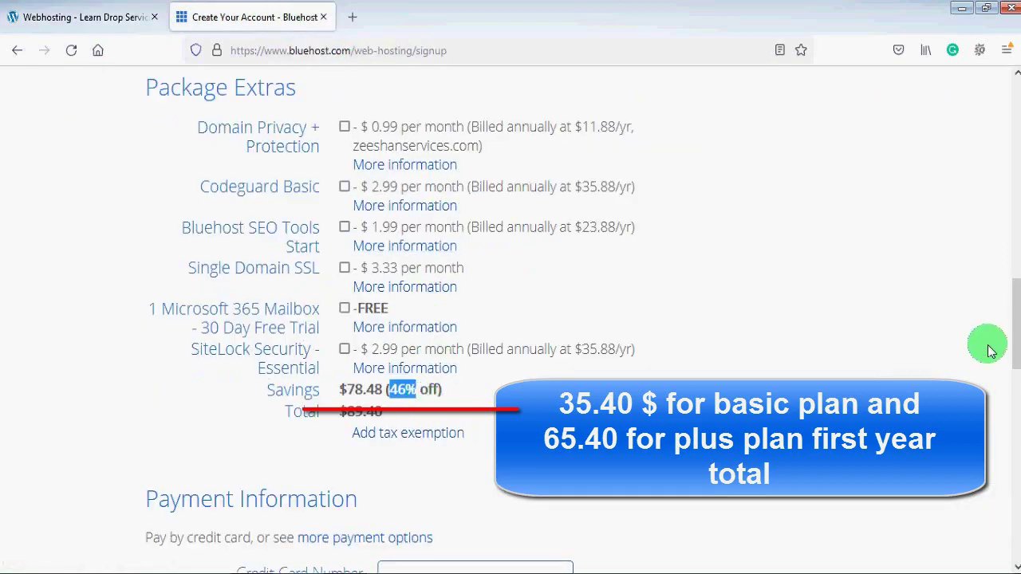
Step: Show more payment options for the order and agree to the Auto Renewal Terms, Terms of Service and Cancellation Policy
drag(1014, 319, 1008, 399)
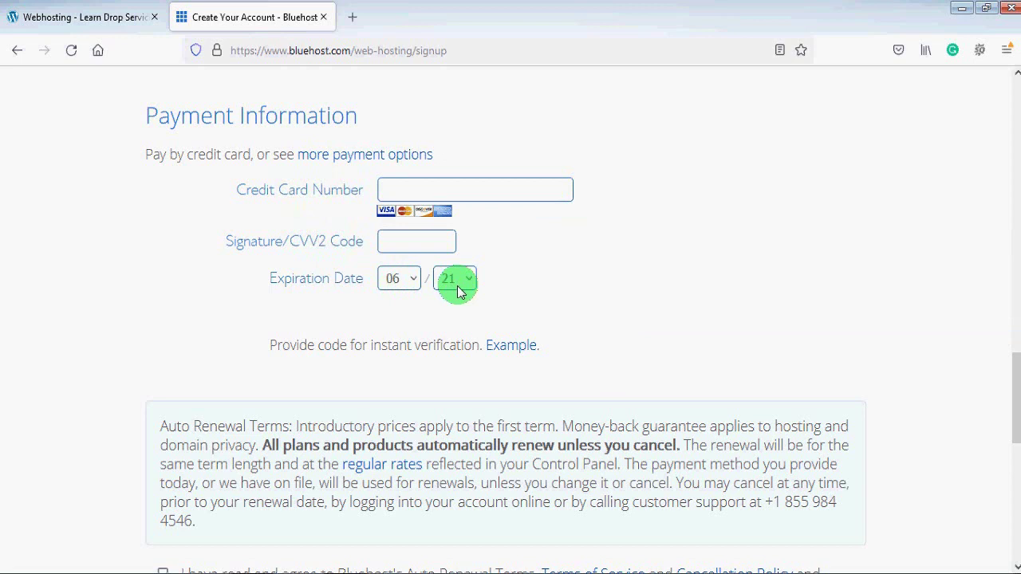
click(391, 158)
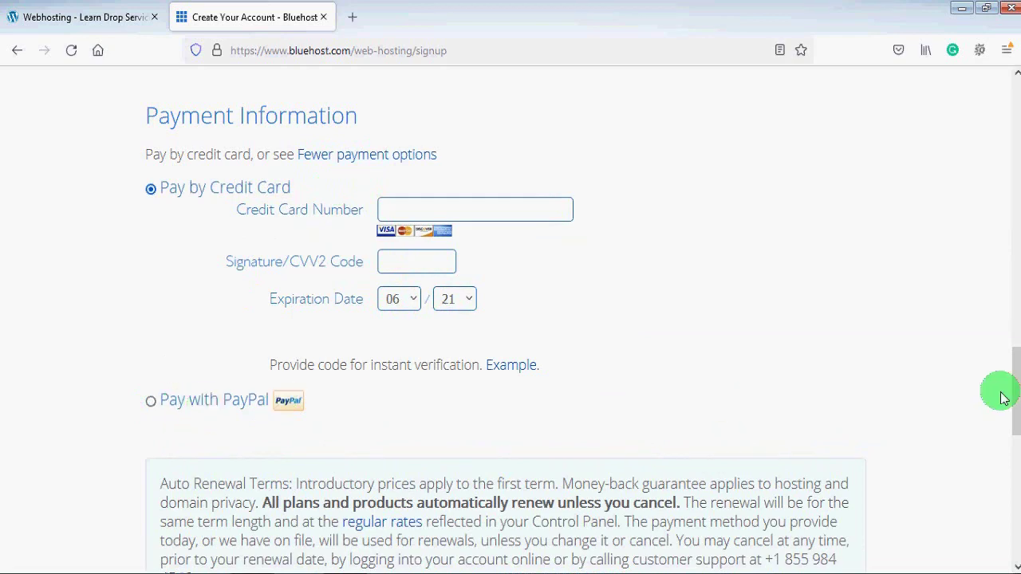
scroll(1016, 399, down, 2)
drag(1016, 399, 1016, 443)
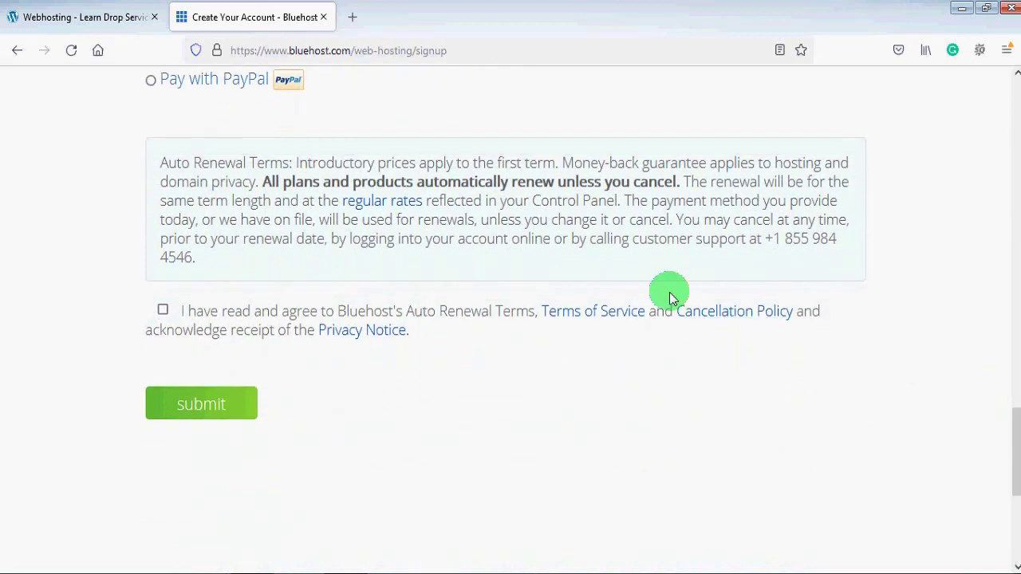
click(163, 312)
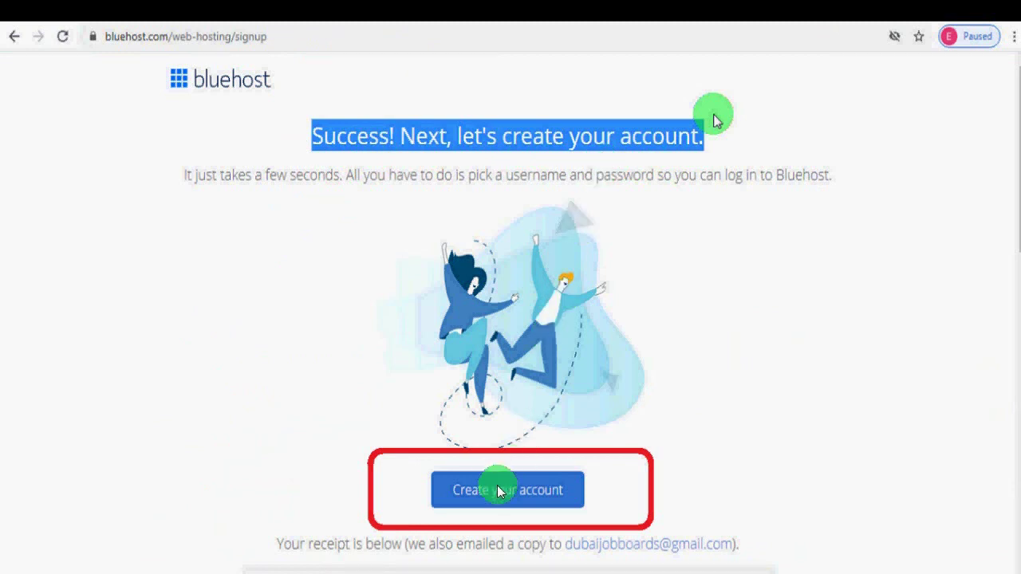
Step: Create the hosting account through the new password form and proceed to login
click(544, 490)
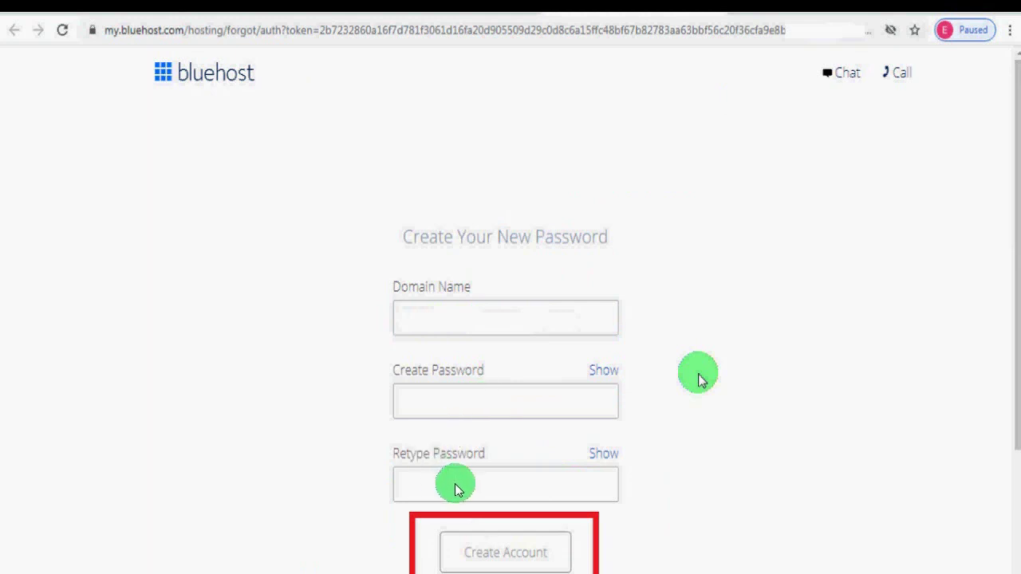
click(511, 560)
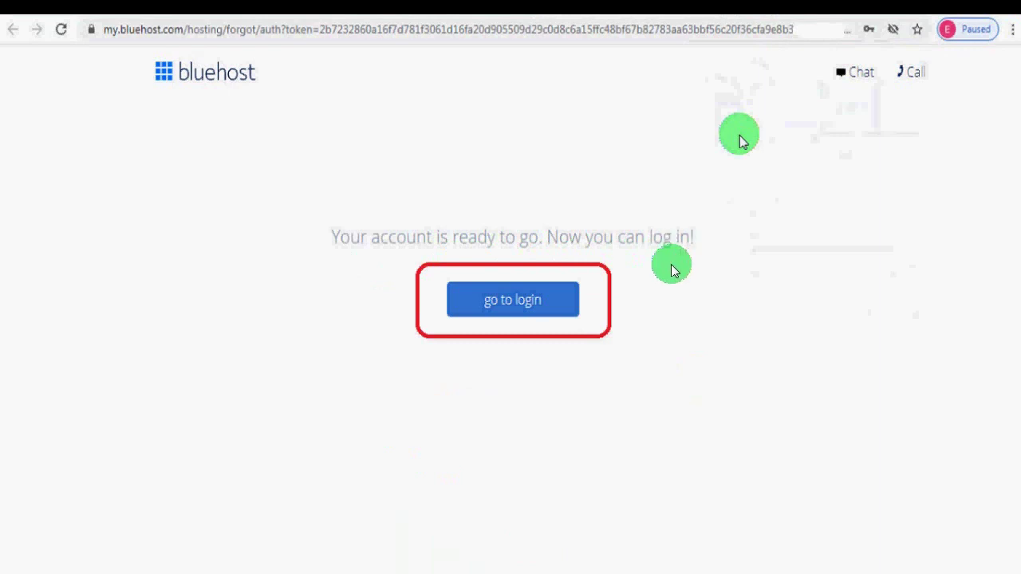
click(531, 310)
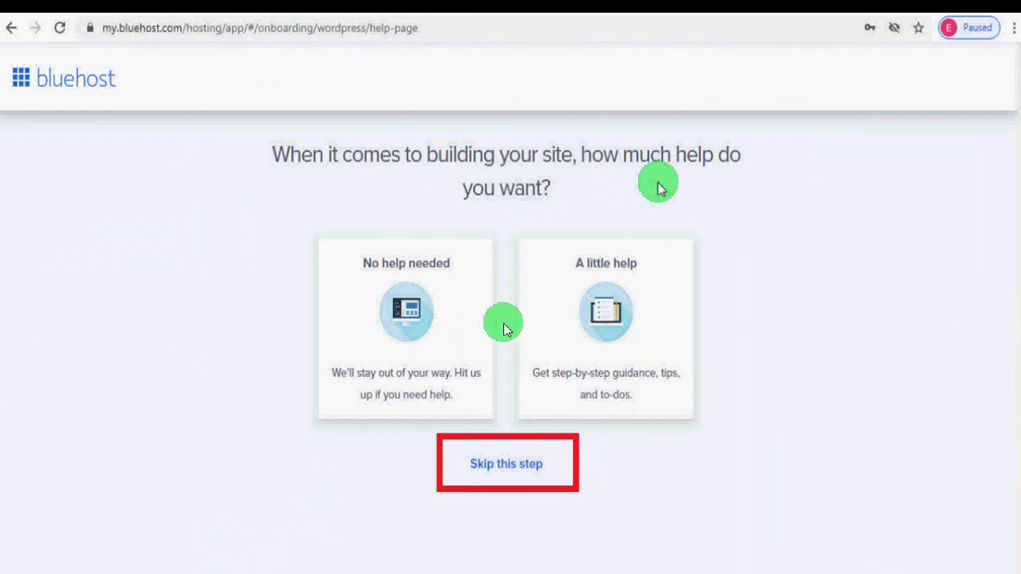
Step: Complete the onboarding questions with comfort level Very and site name Learn Drop Servicing, skipping help, site kind and goals
click(528, 467)
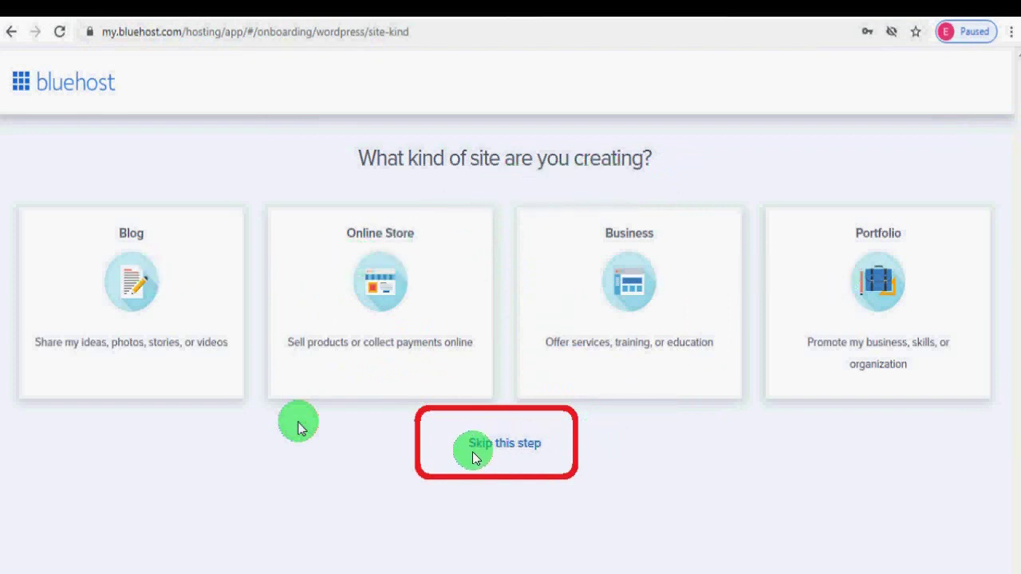
click(511, 445)
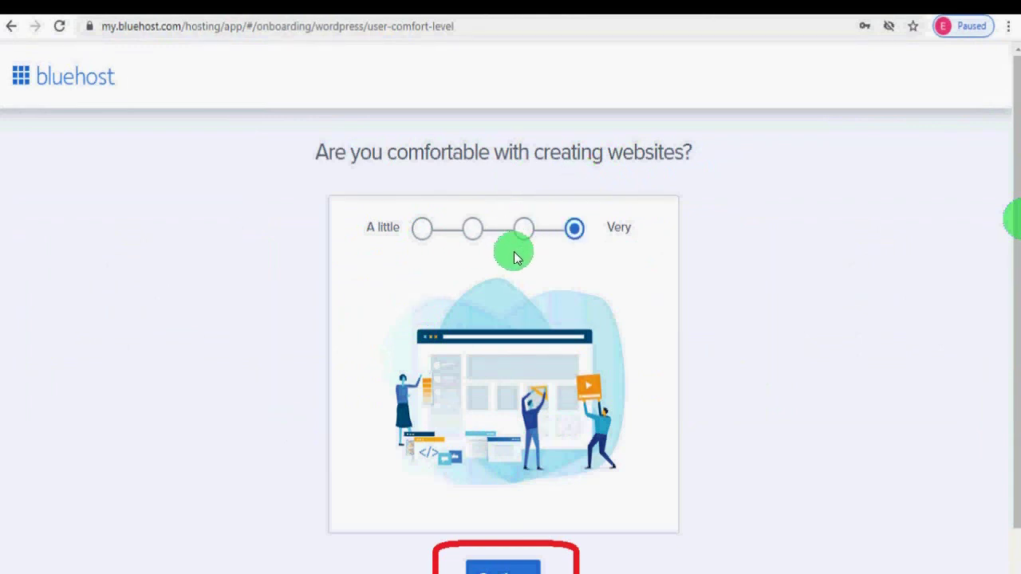
click(511, 565)
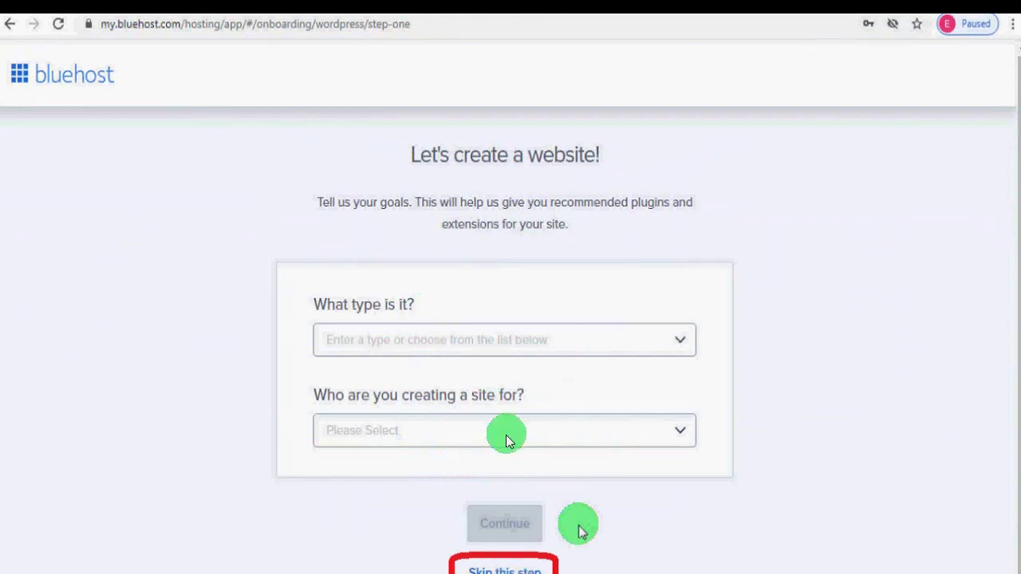
click(511, 568)
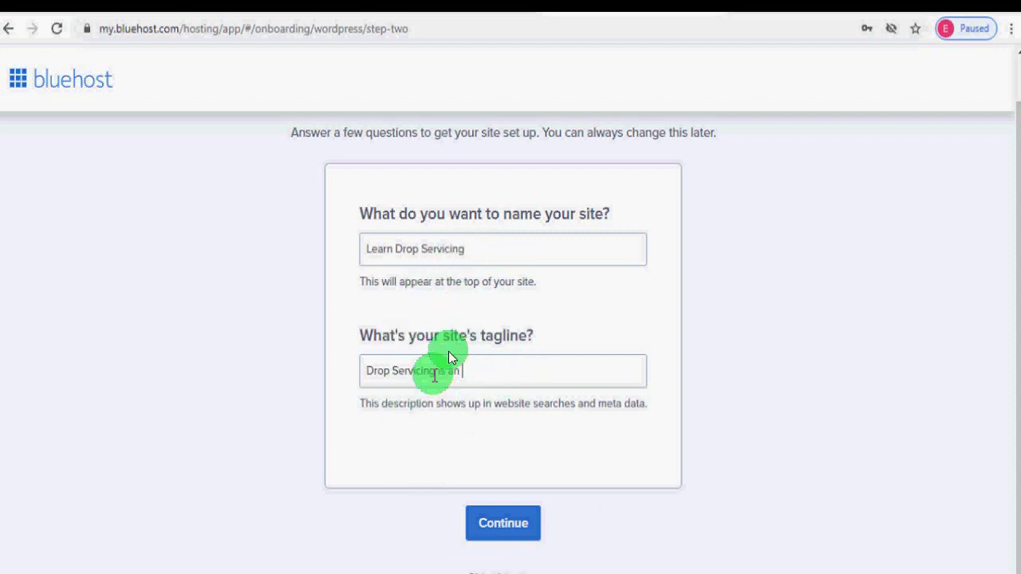
click(504, 524)
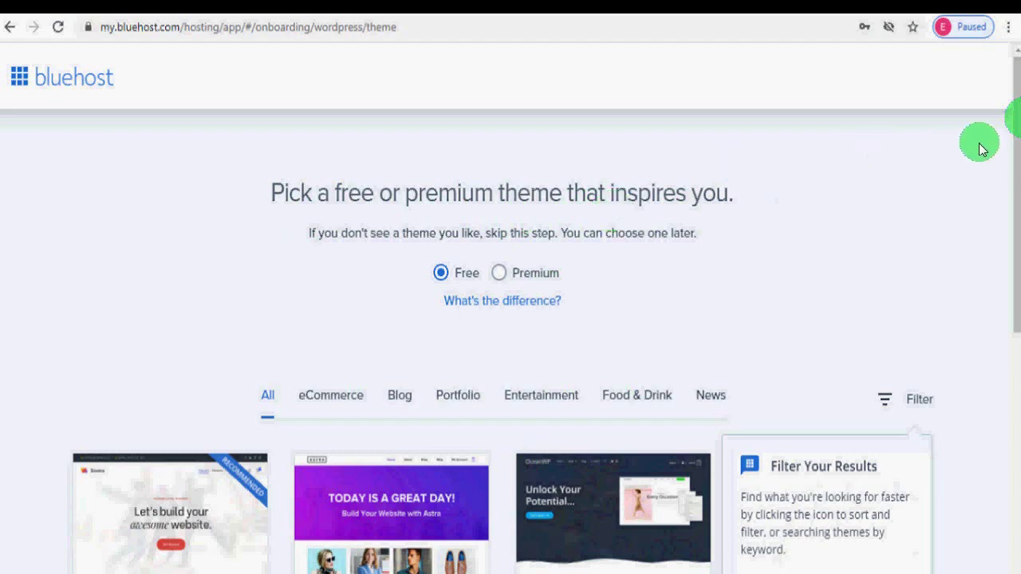
Step: Skip choosing a theme and log in to WordPress for the Learn Drop Servicing site
drag(1014, 119, 1016, 401)
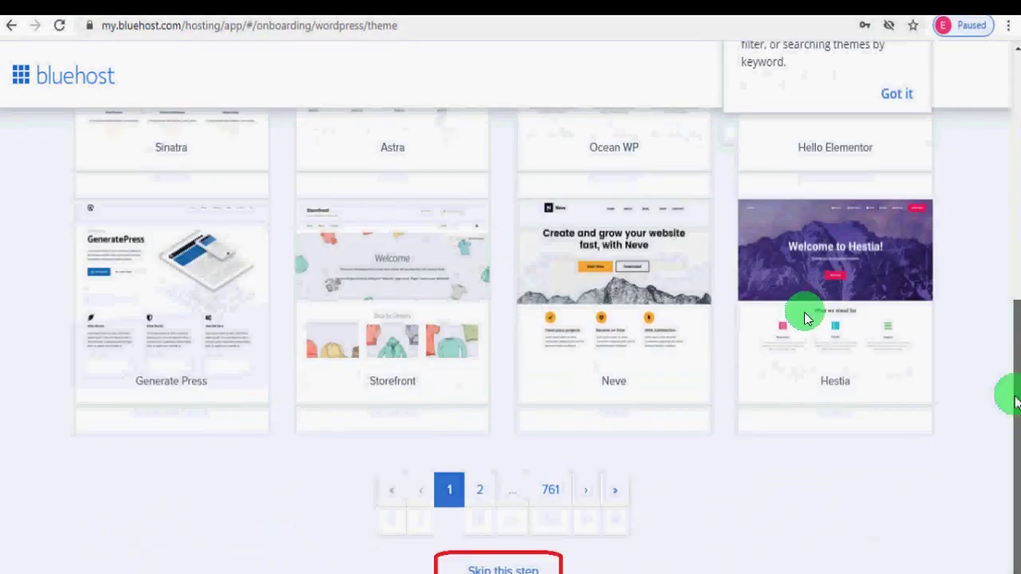
click(518, 566)
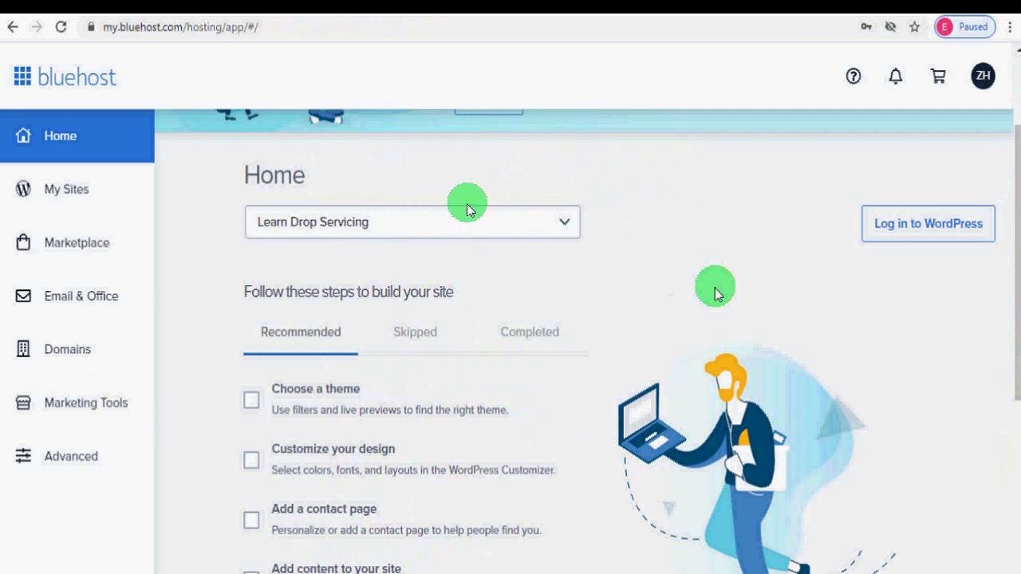
click(898, 228)
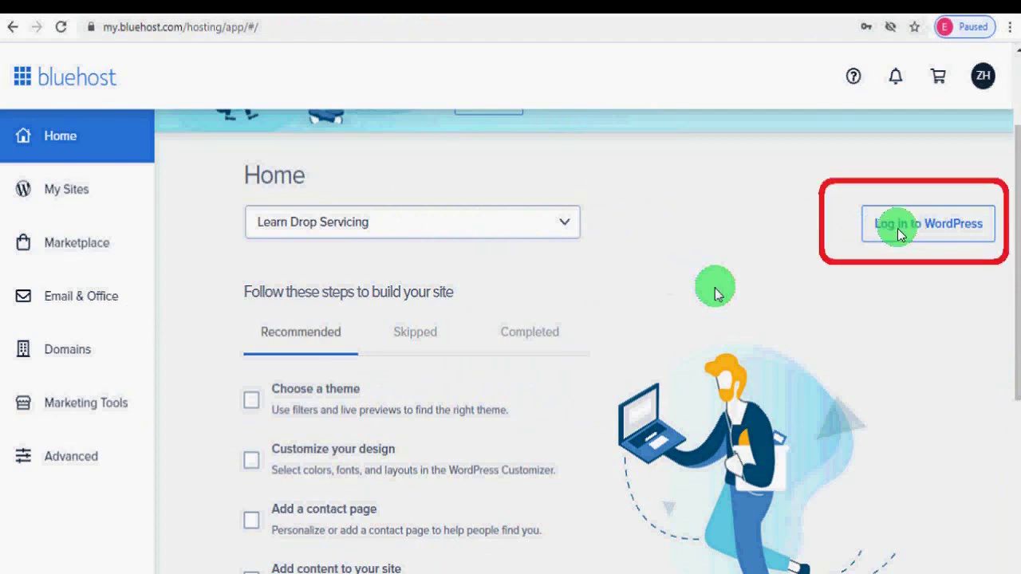